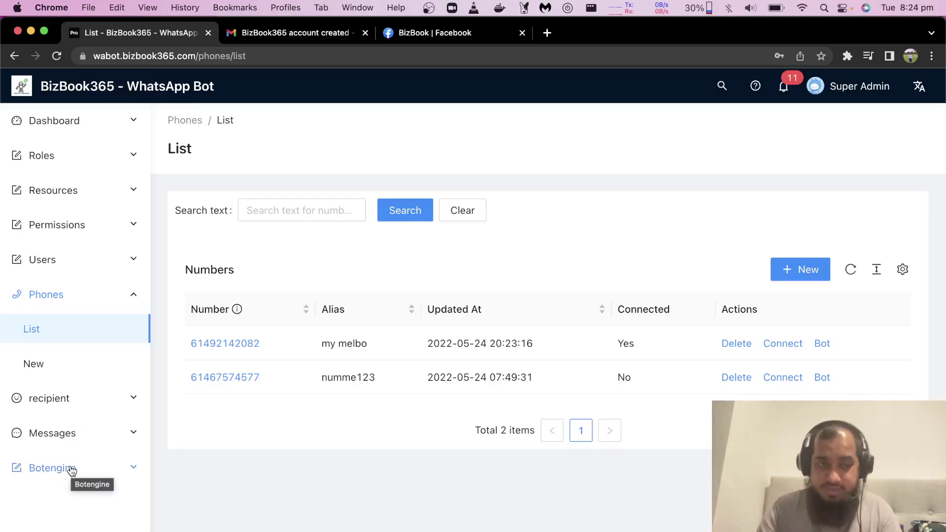
Step: Bring up the bot's auto-reply list showing the course, fa and love entries
left_click(36, 502)
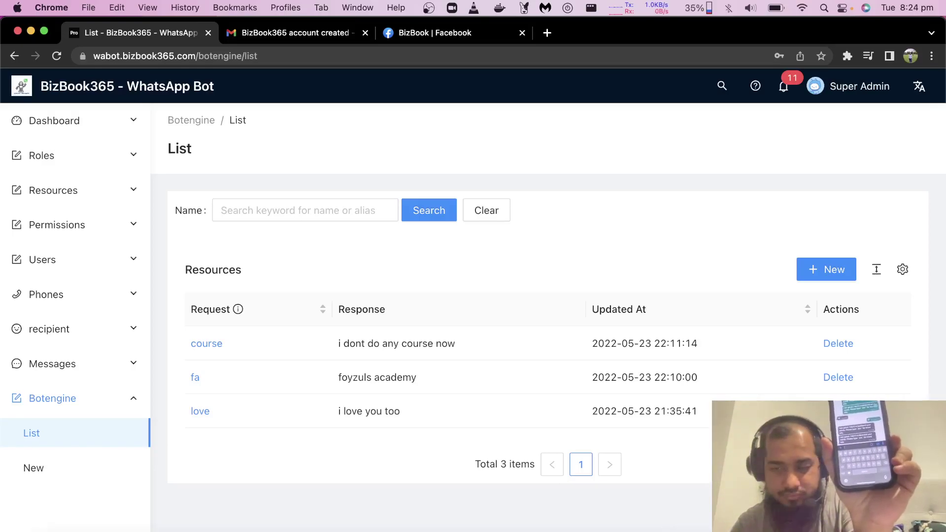
Step: Switch to the OBS recording window with the camera feed
key("super+Tab")
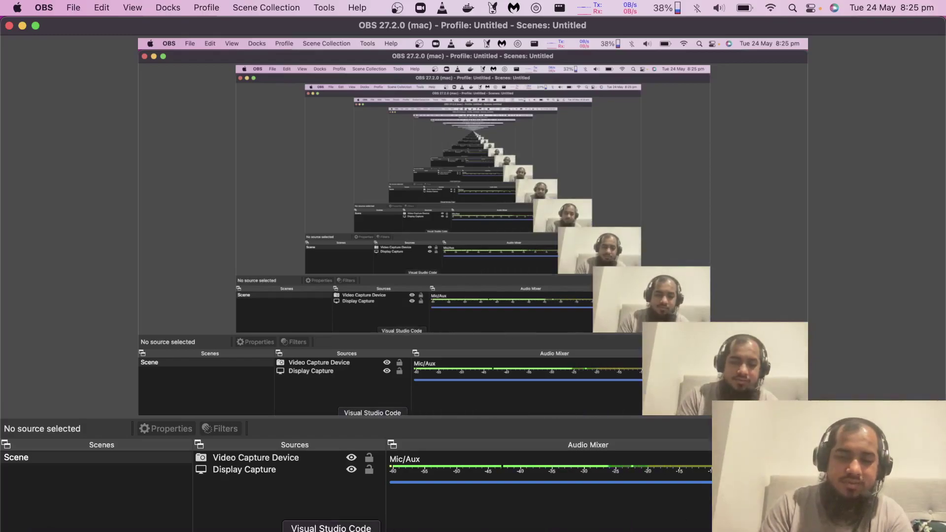
Step: Return from OBS to the browser with the BizBook365 admin panel
left_click(299, 530)
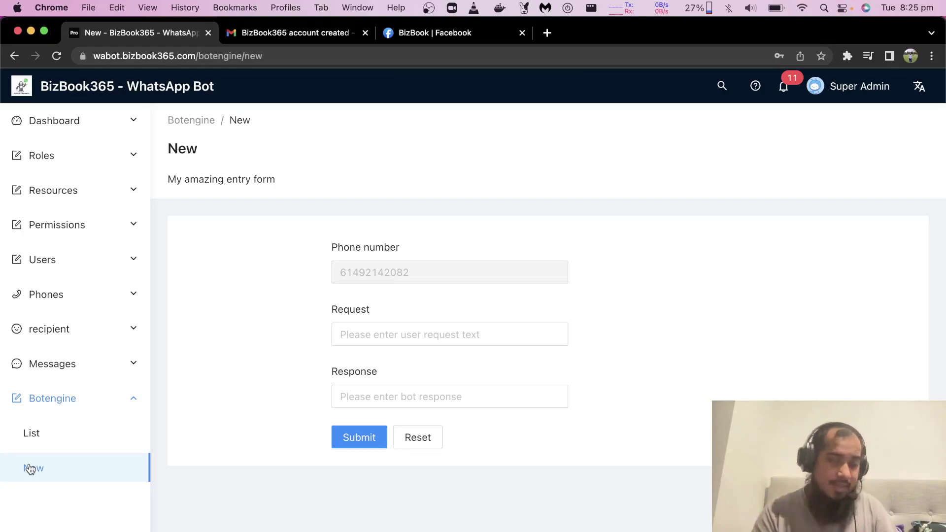
left_click(59, 328)
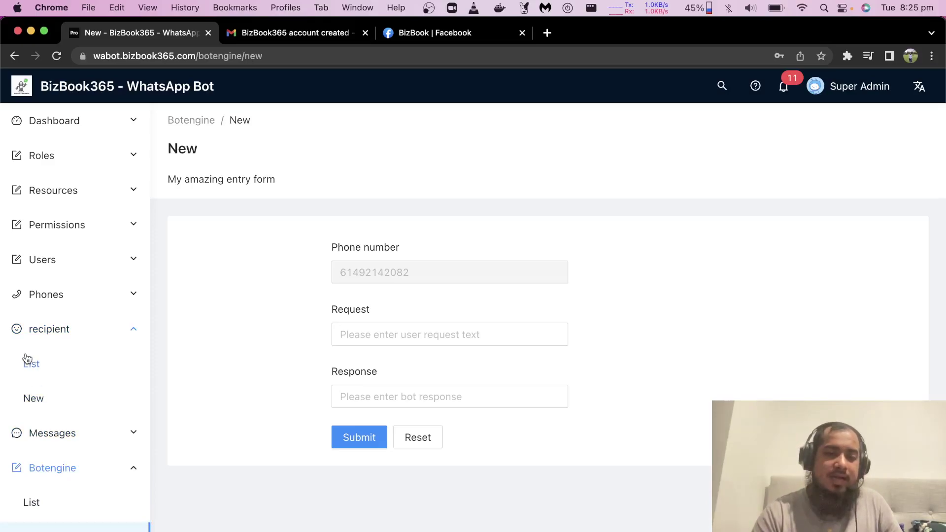
left_click(32, 398)
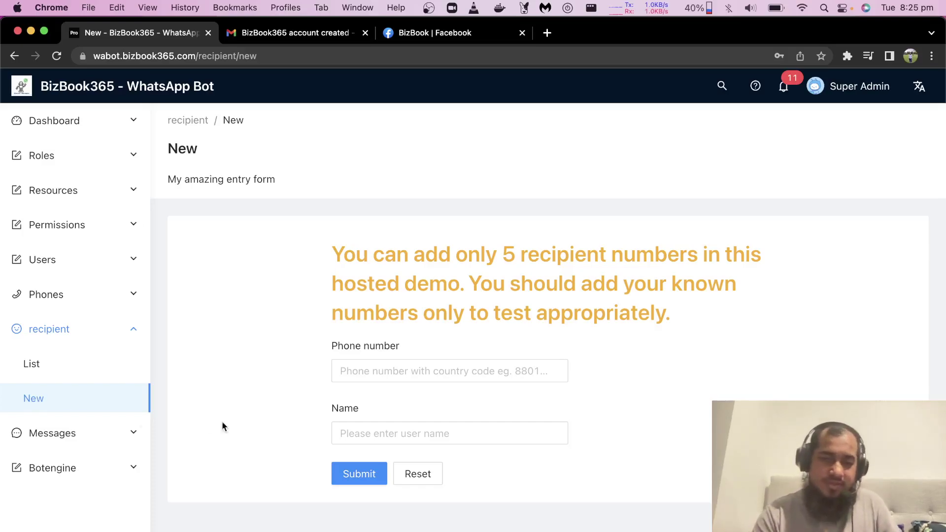
left_click(388, 375)
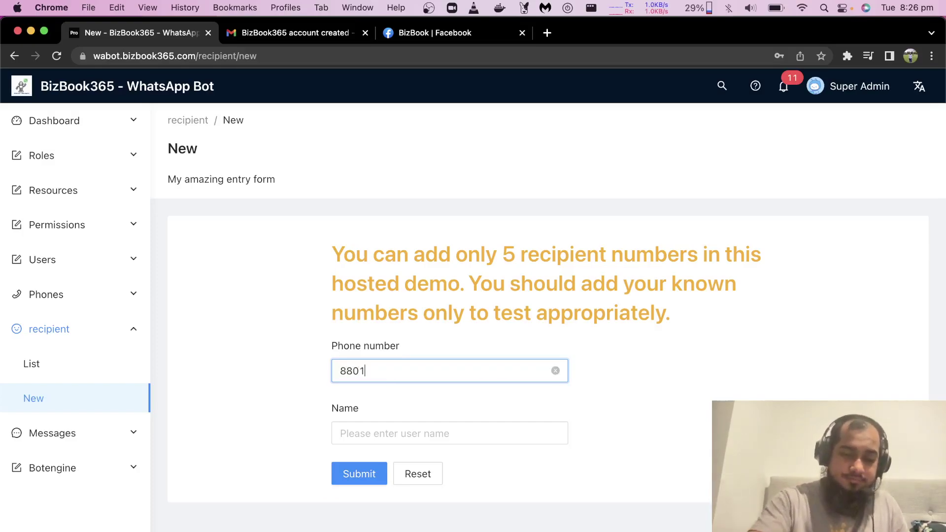
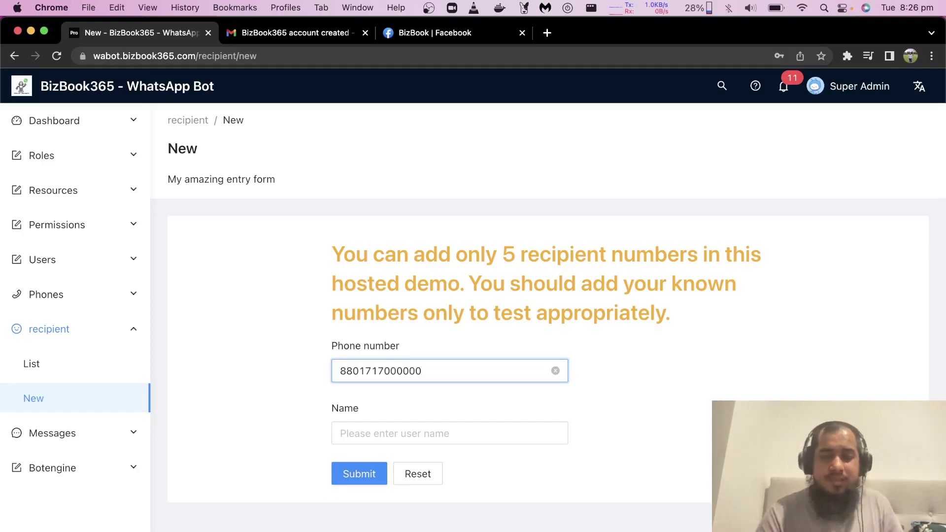
left_click(404, 434)
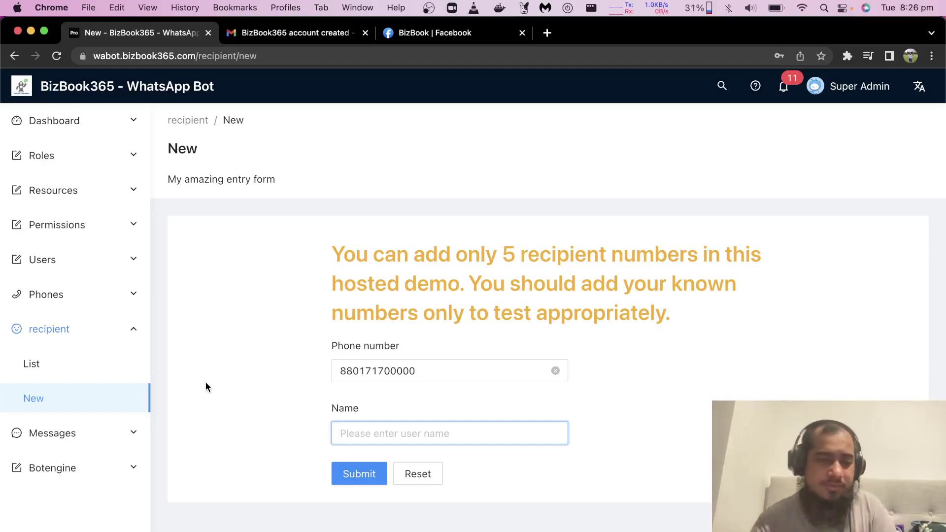
Step: Go through the Messages list to the blank new message form
left_click(50, 337)
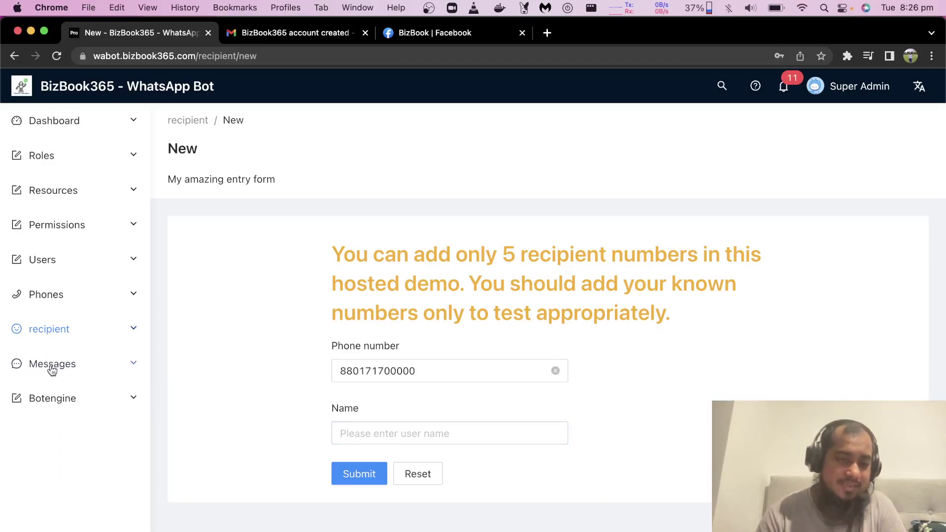
left_click(50, 365)
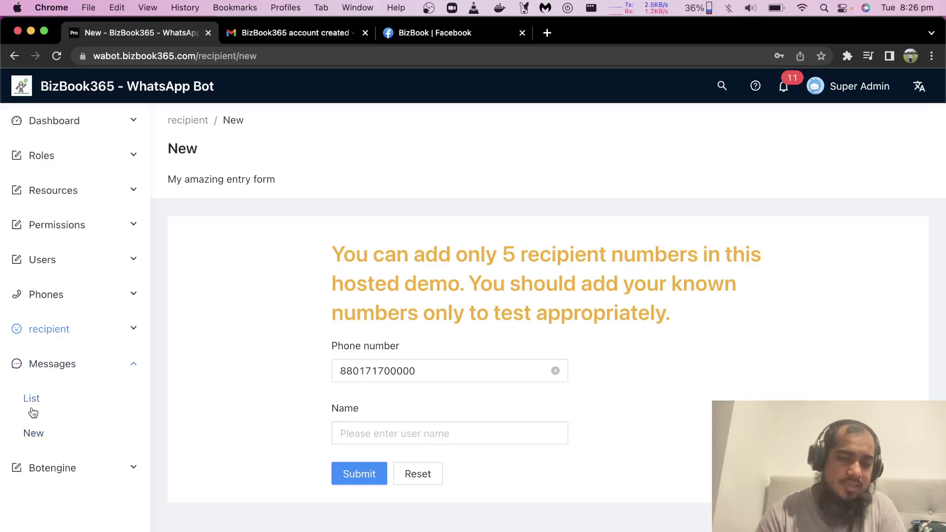
left_click(31, 409)
left_click(34, 436)
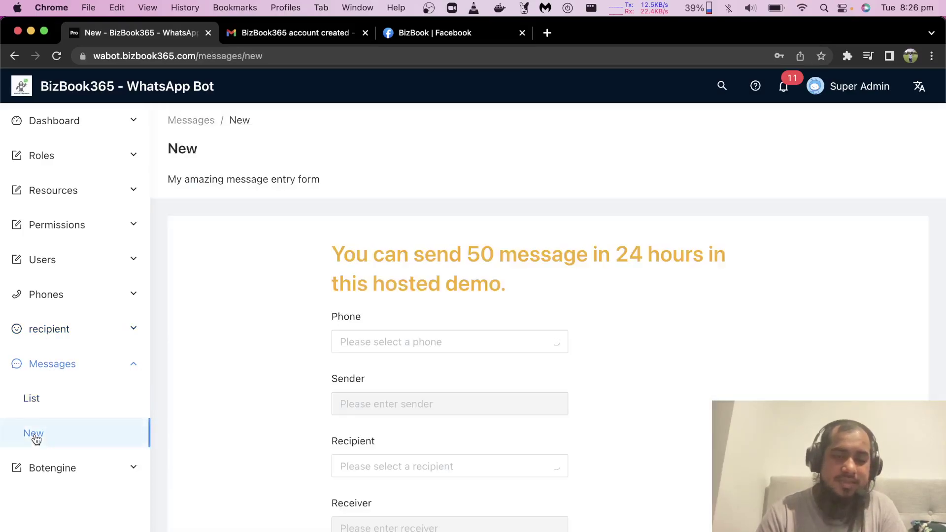
Step: Choose my melbo as both Phone and Recipient so sender and receiver numbers fill in
left_click(405, 344)
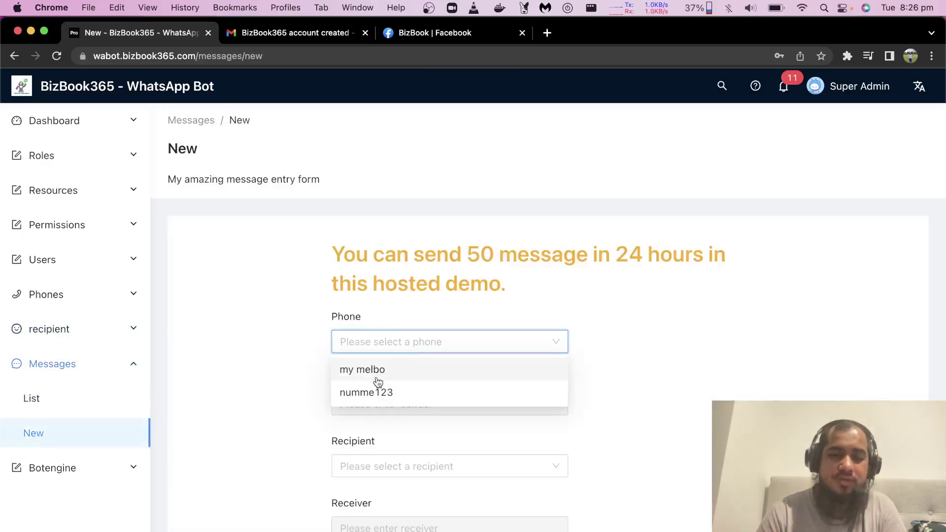
left_click(379, 376)
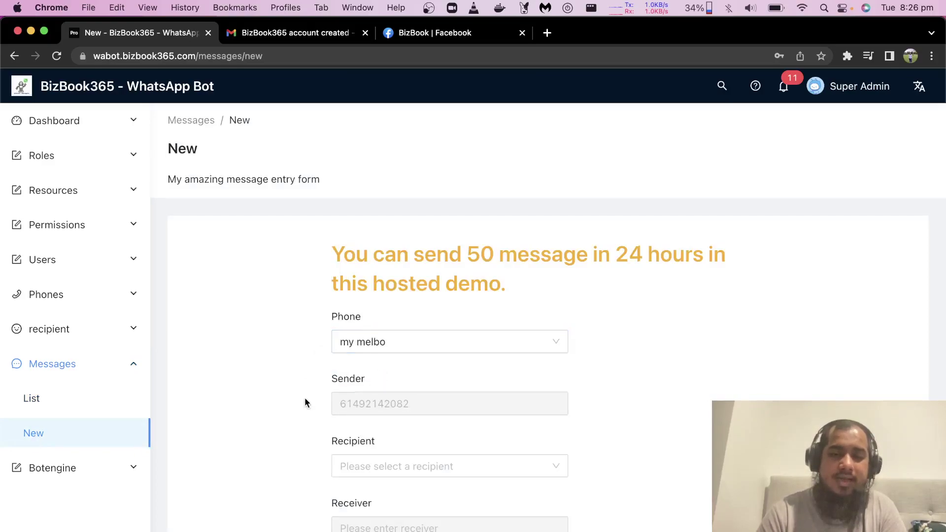
scroll(304, 397, "down", 4)
left_click(386, 293)
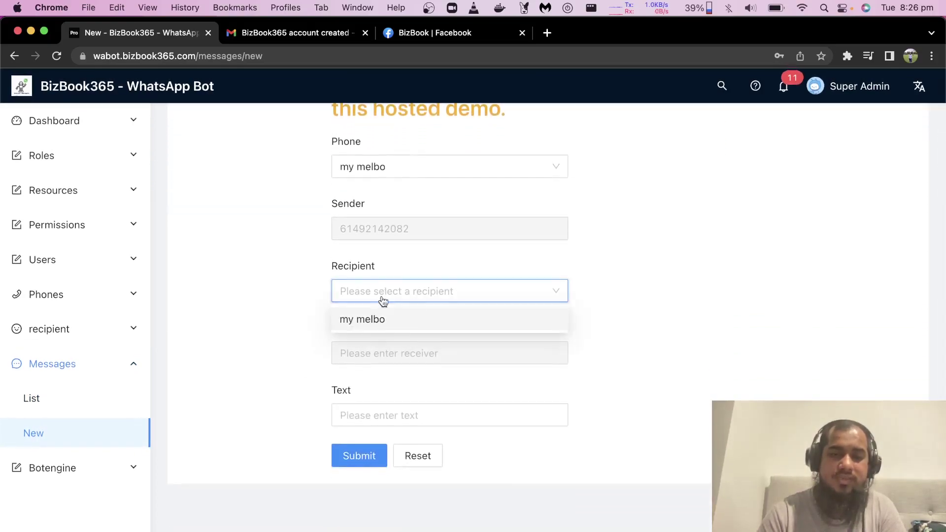
left_click(356, 321)
left_click(298, 338)
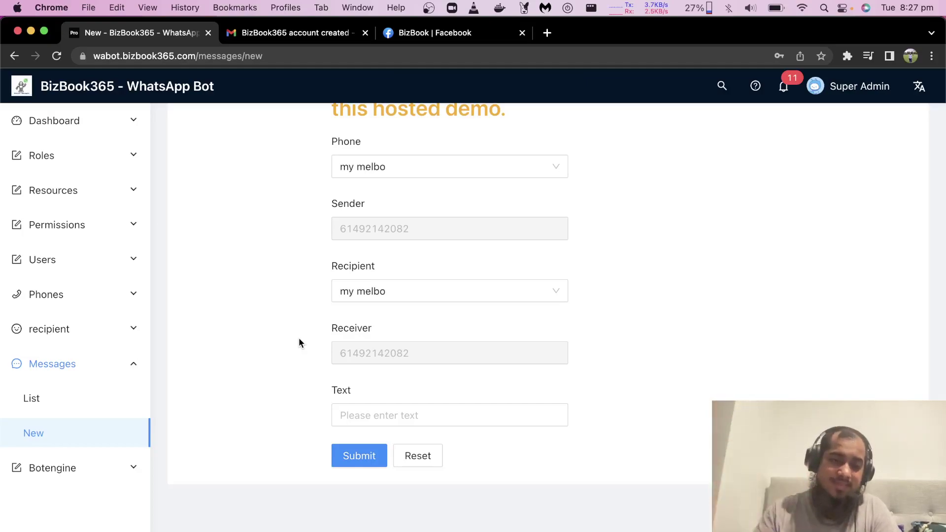
left_click(74, 364)
left_click(70, 402)
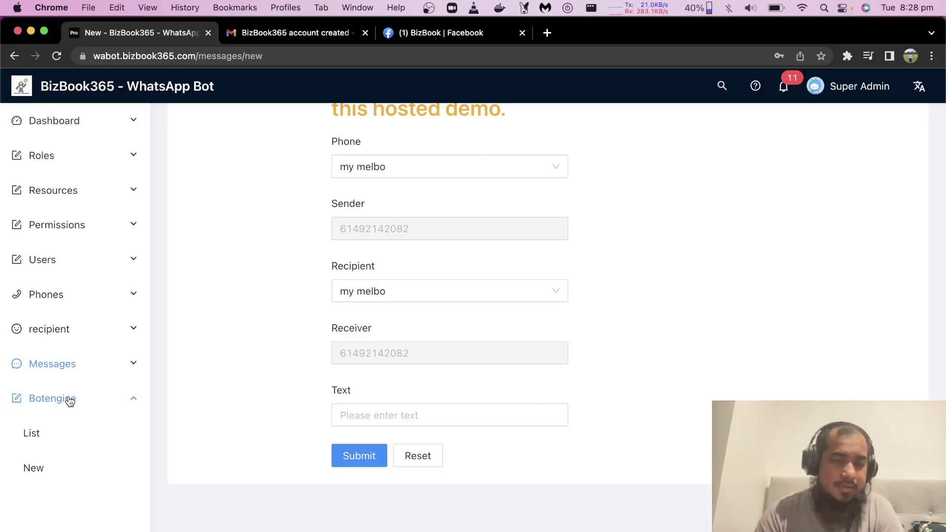
Step: Show the Phones > New form, then switch to the BizBook Facebook page
left_click(69, 399)
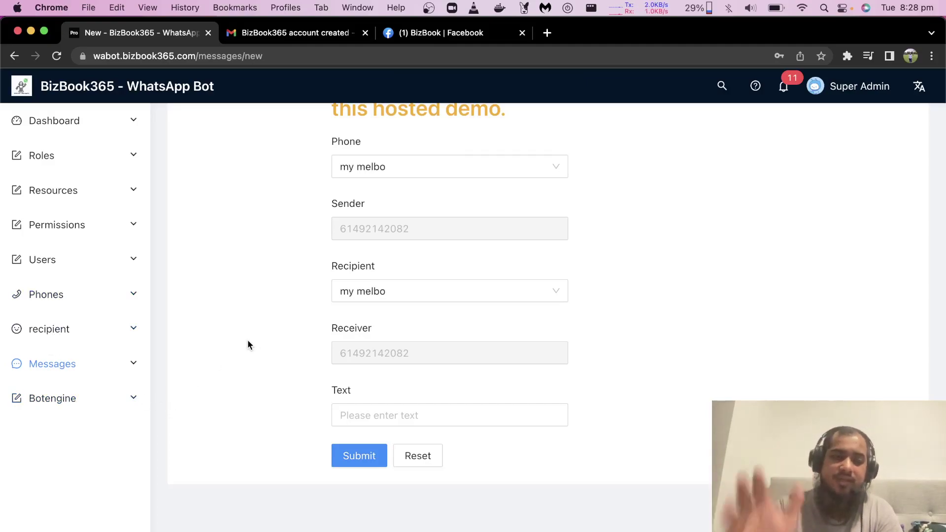
left_click(53, 291)
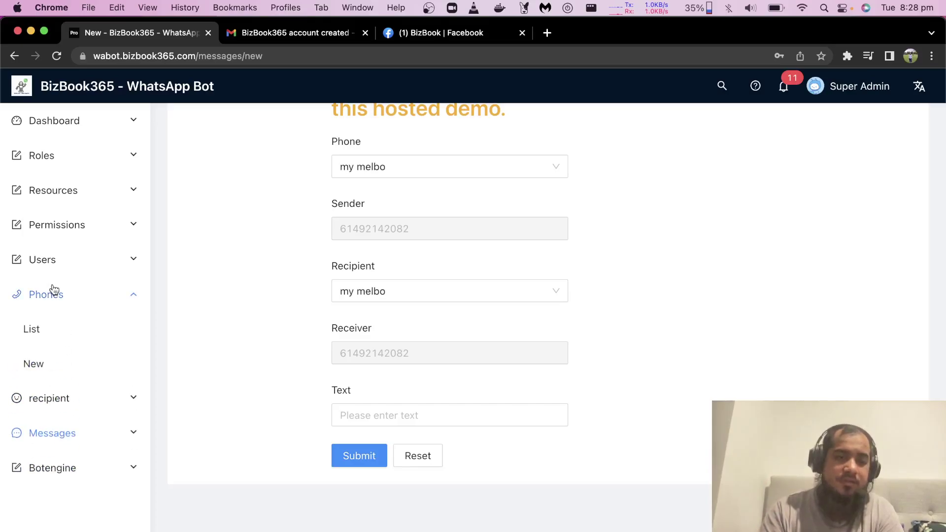
left_click(28, 373)
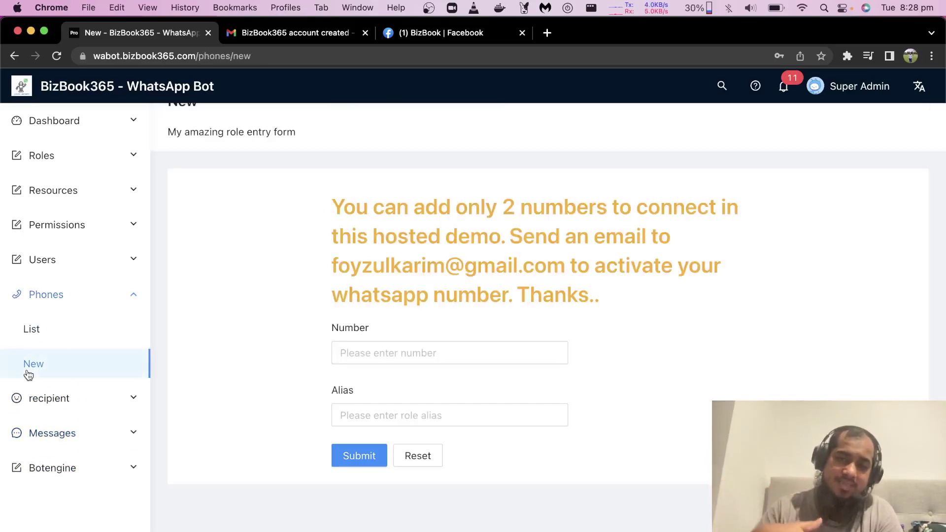
left_click(440, 33)
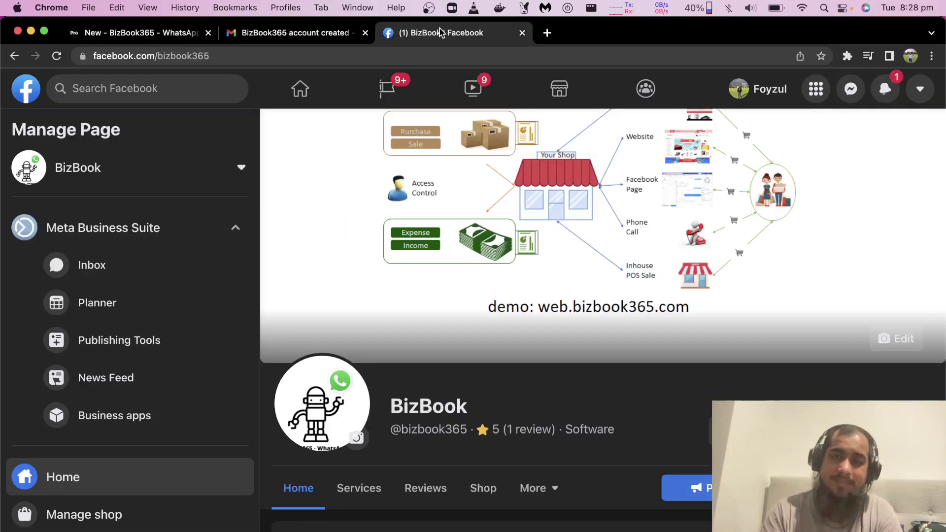
Step: Check the Gmail activation email, then return to the admin and expand the recipient section
left_click(311, 33)
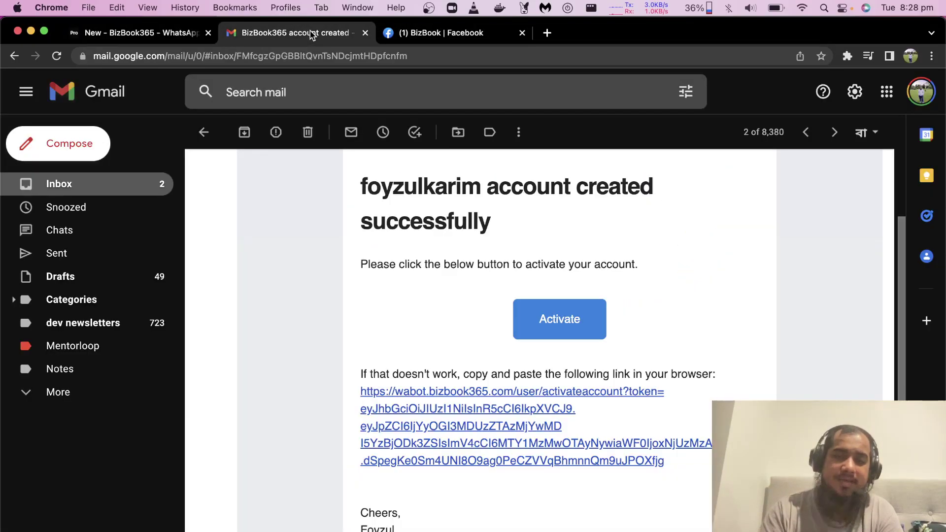
left_click(132, 34)
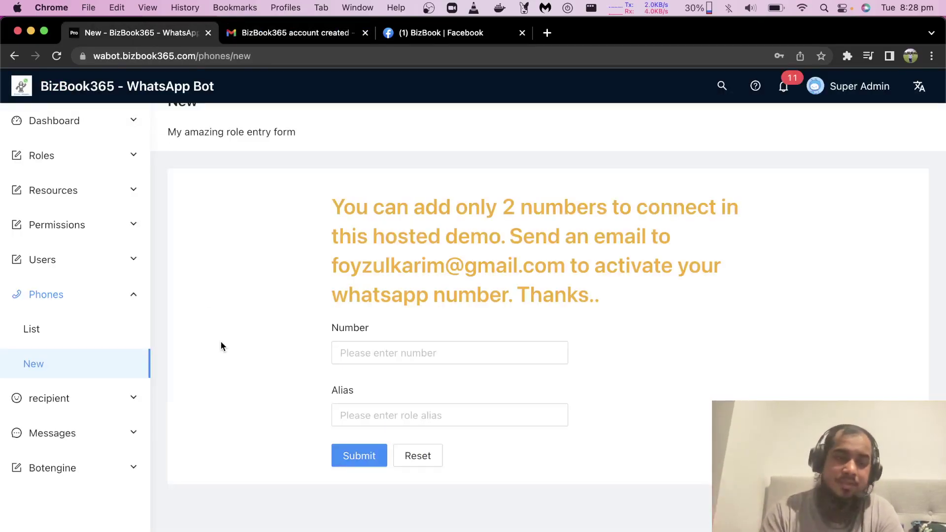
left_click(67, 398)
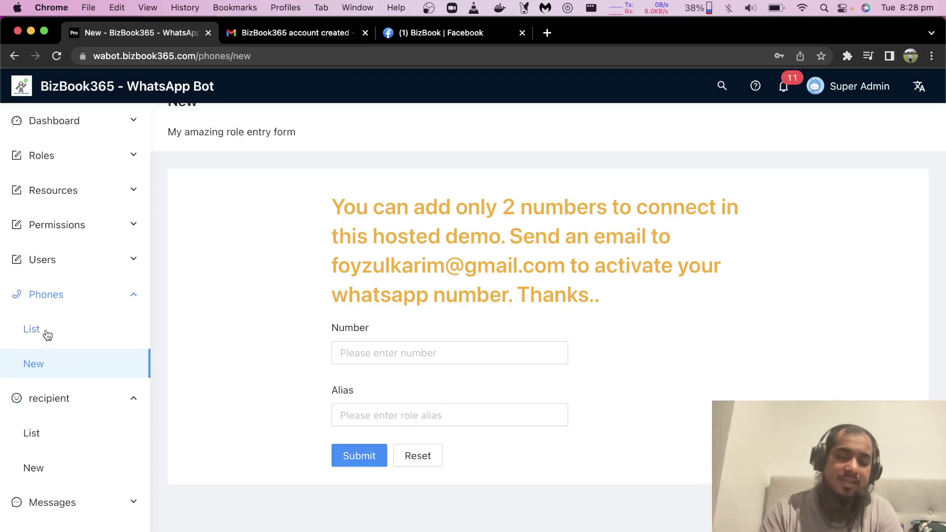
Step: Try connecting my melbo from the phone list, then open its Botengine New form
left_click(47, 335)
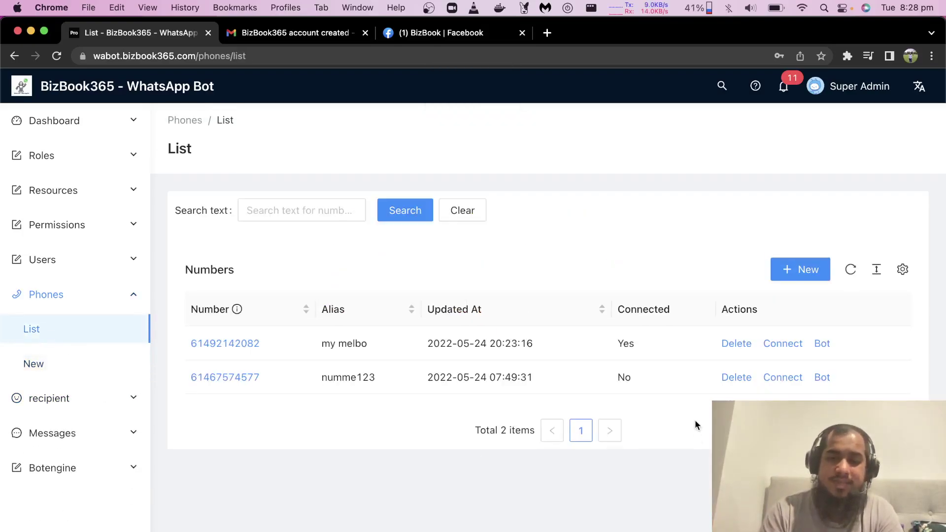
left_click(780, 345)
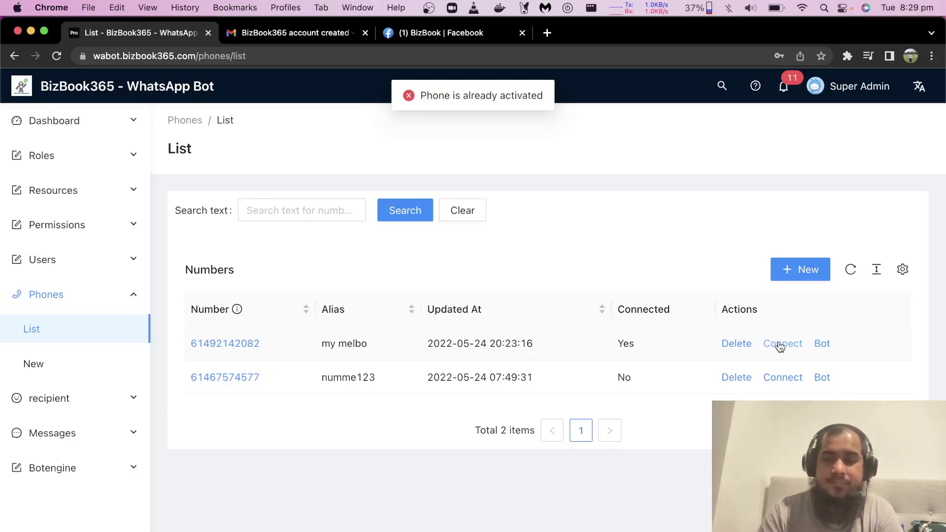
left_click(821, 345)
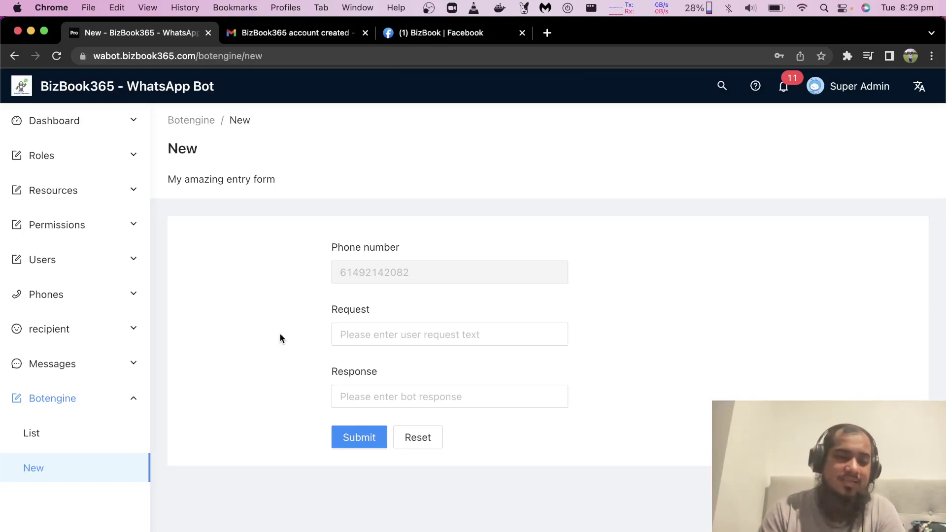
Step: Look at the new recipient form and sent-messages list, then open a blank new message
left_click(58, 330)
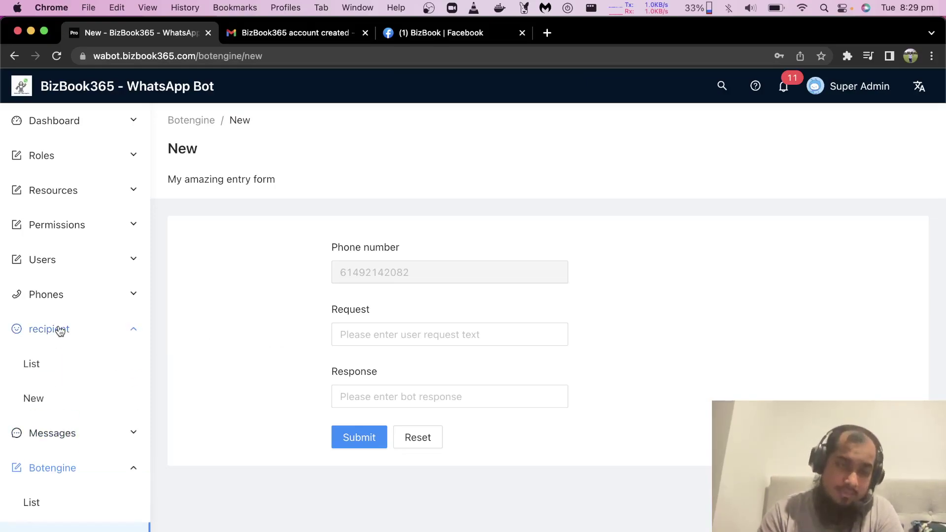
left_click(34, 400)
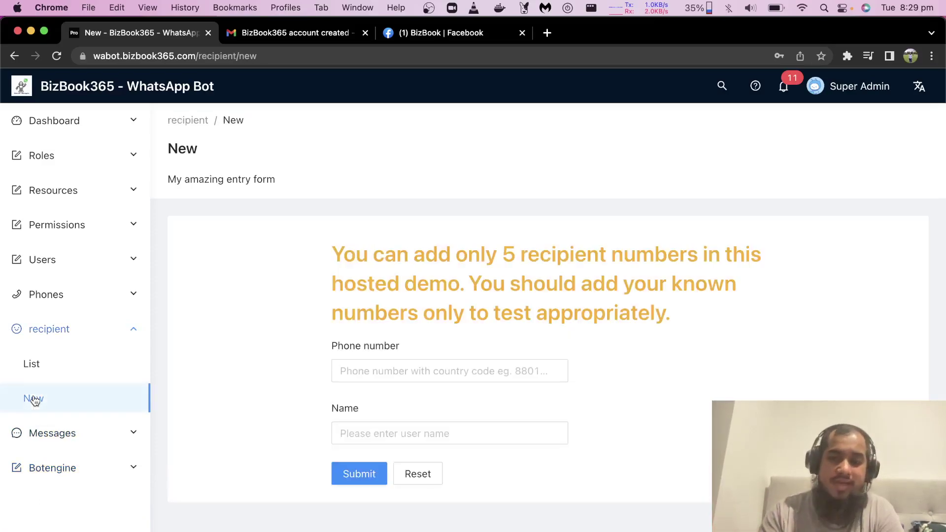
left_click(46, 434)
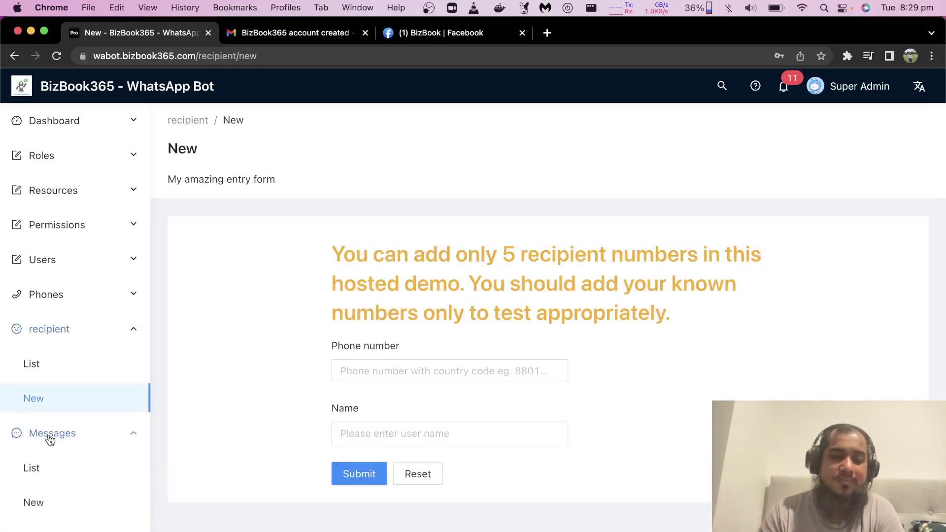
left_click(34, 470)
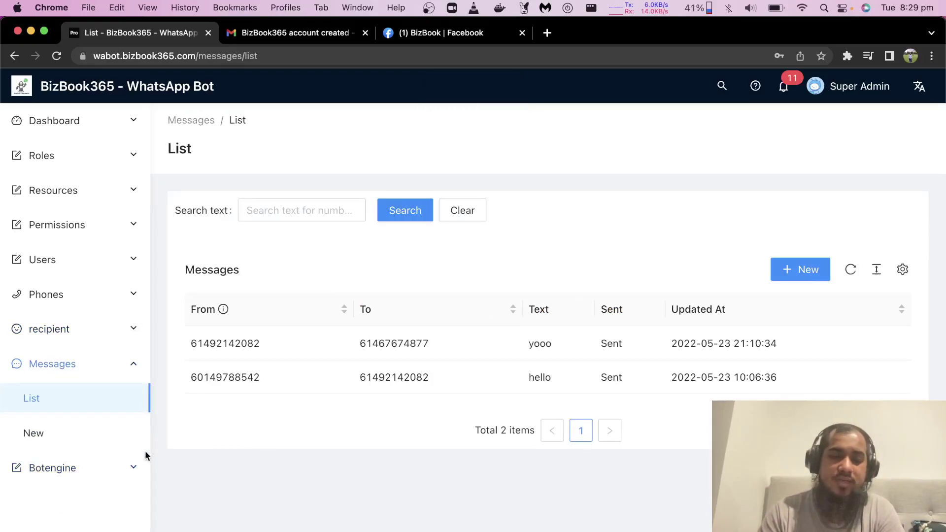
left_click(65, 435)
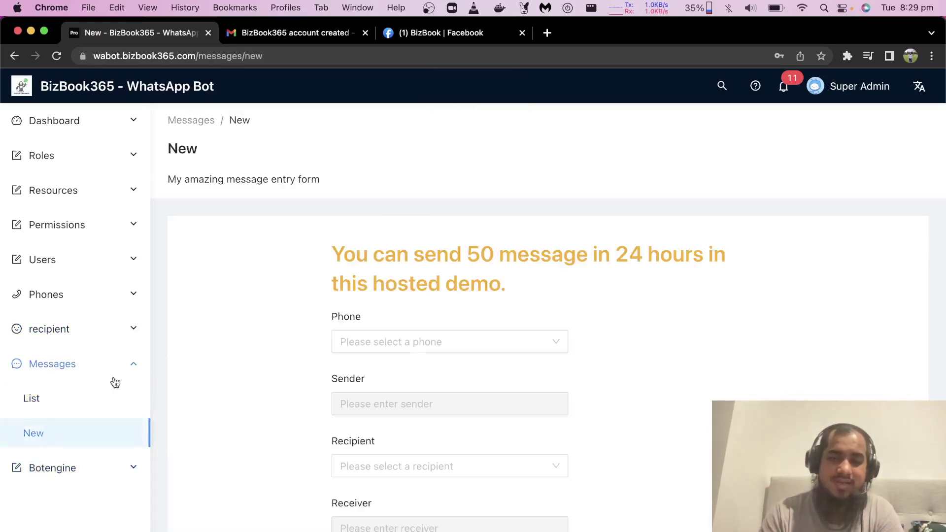